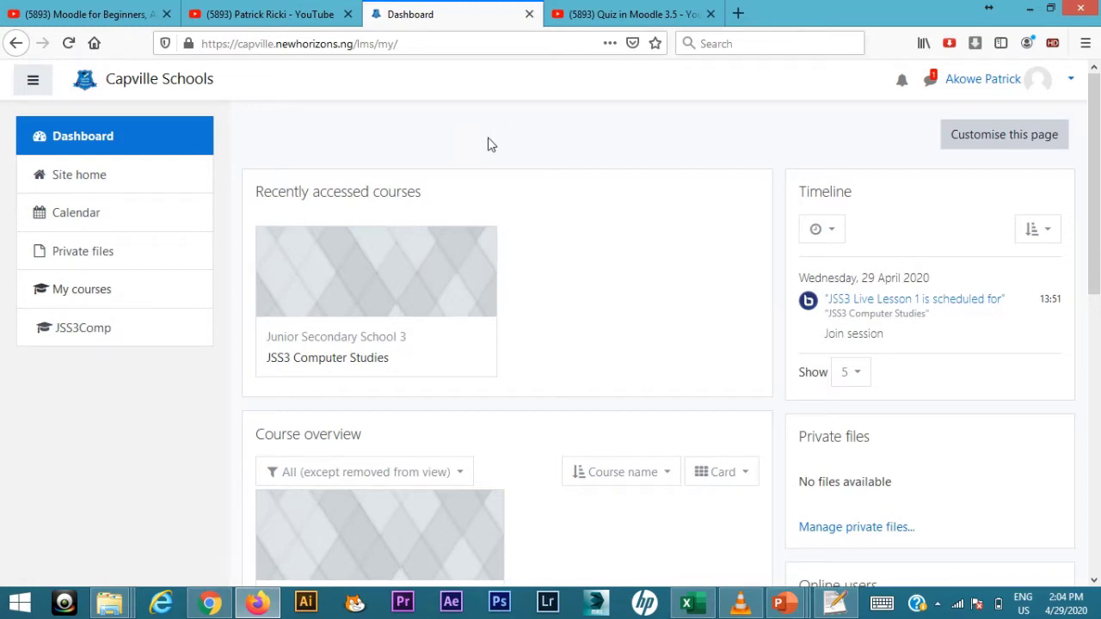
Step: Open the JSS3Comp course from the Dashboard sidebar
{"action": "left_click", "coordinate": [83, 329]}
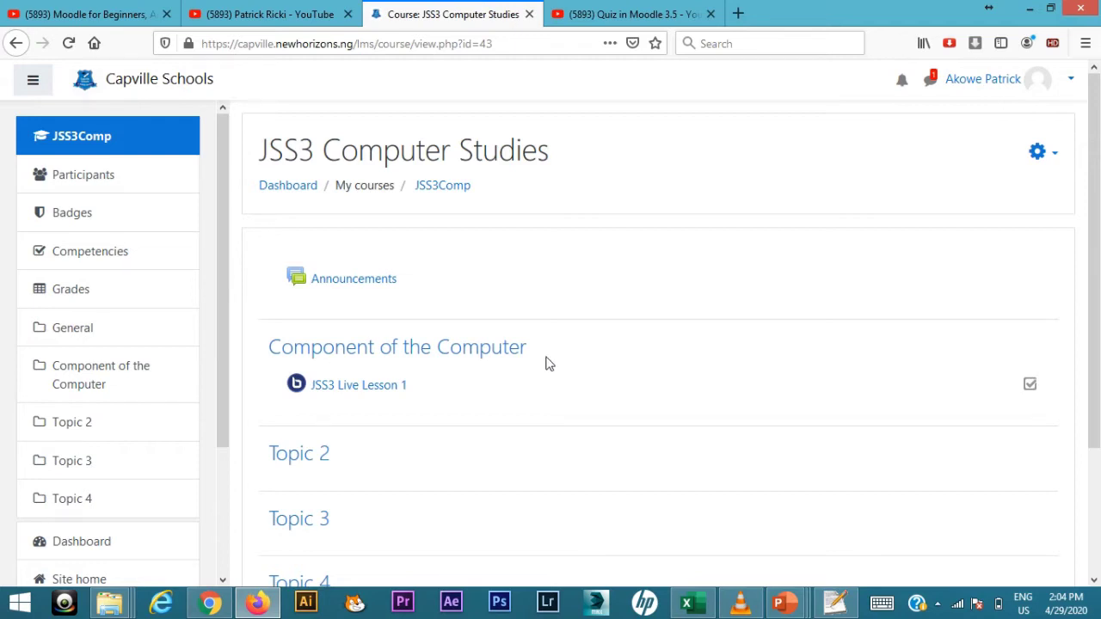
Step: Turn editing on for the JSS3 Computer Studies course via the gear menu
{"action": "left_click", "coordinate": [1050, 157]}
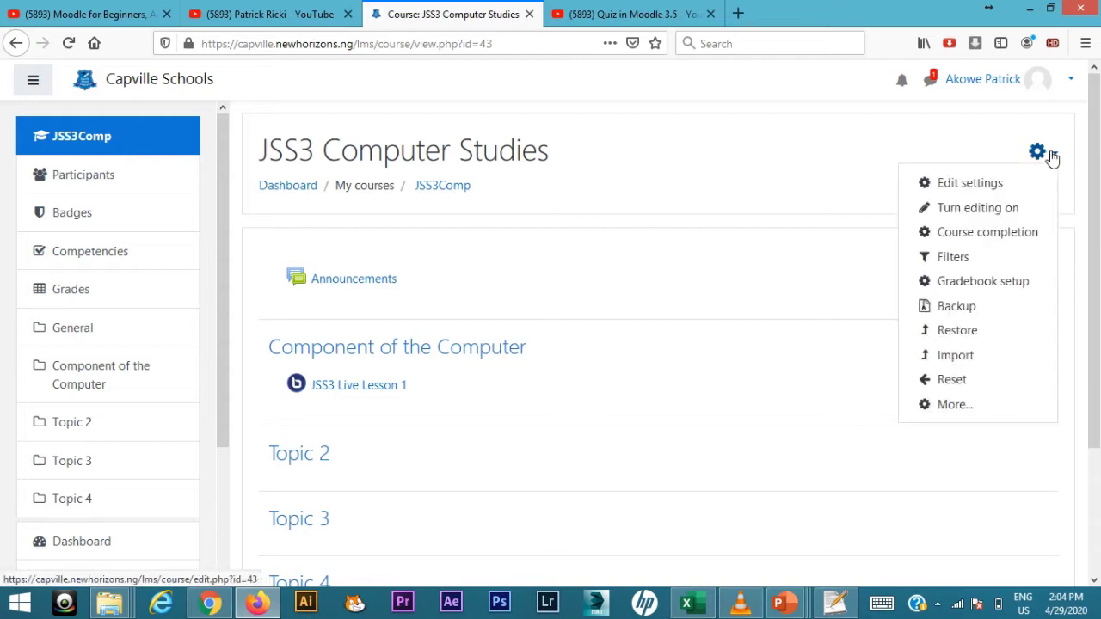
{"action": "left_click", "coordinate": [985, 209]}
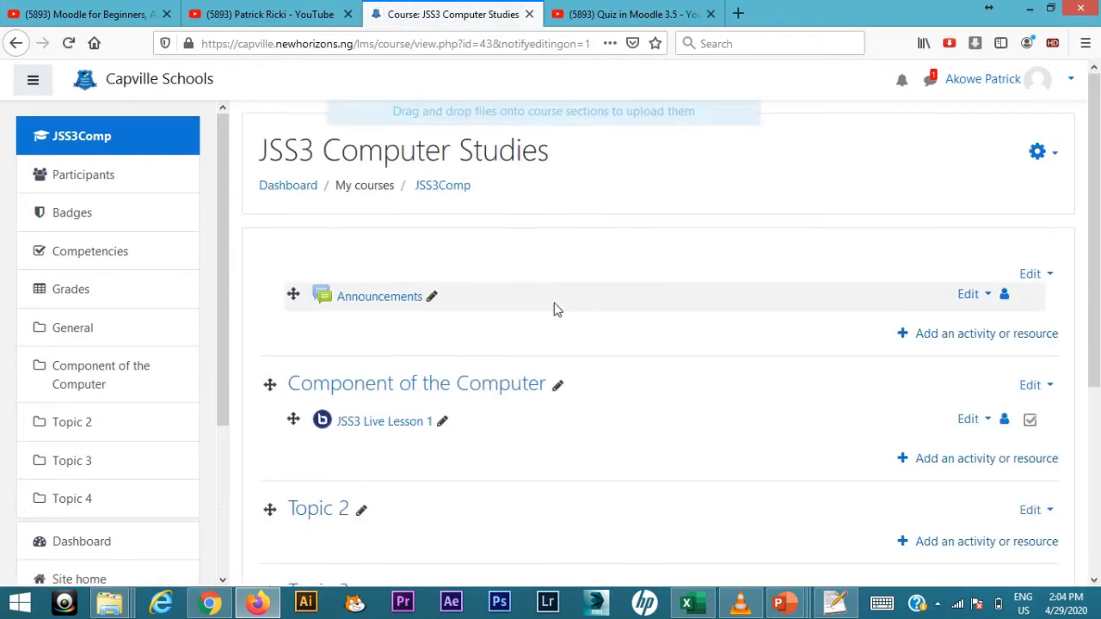
Step: Add a File resource to the Component of the Computer section
{"action": "left_click", "coordinate": [987, 458]}
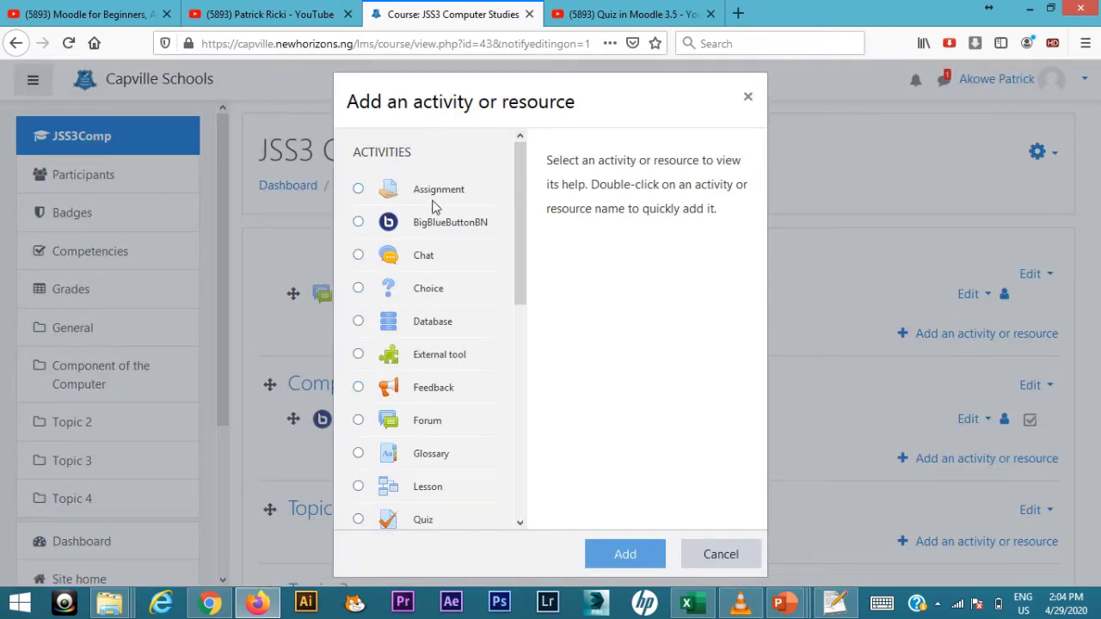
{"action": "mouse_move", "coordinate": [520, 228]}
{"action": "left_mouse_down"}
{"action": "mouse_move", "coordinate": [528, 280]}
{"action": "mouse_move", "coordinate": [516, 425]}
{"action": "left_mouse_up"}
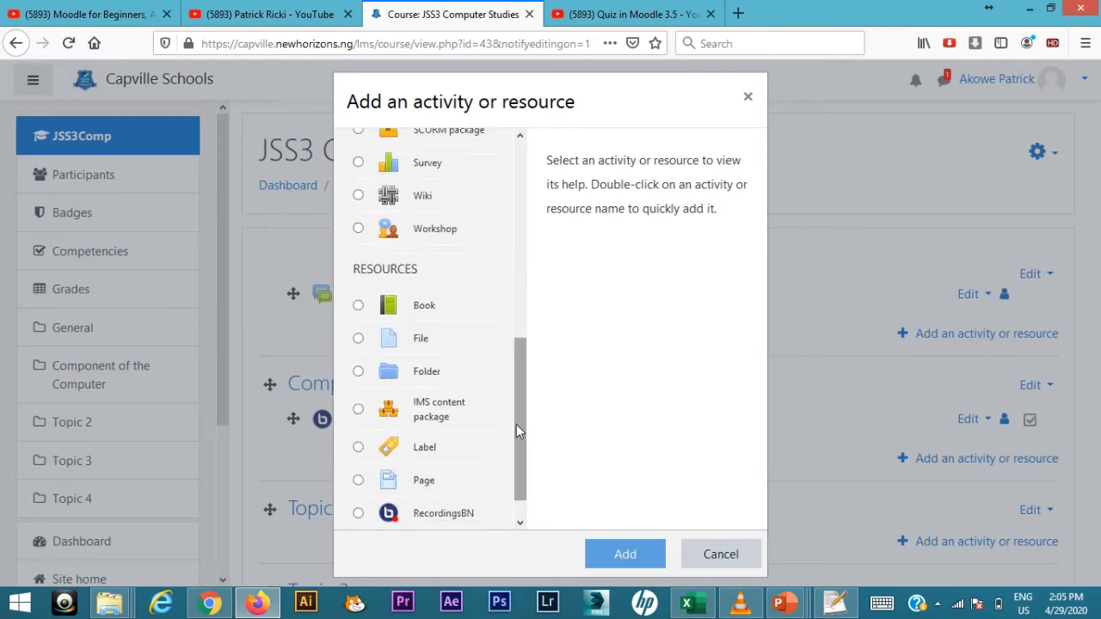
{"action": "left_click", "coordinate": [417, 339]}
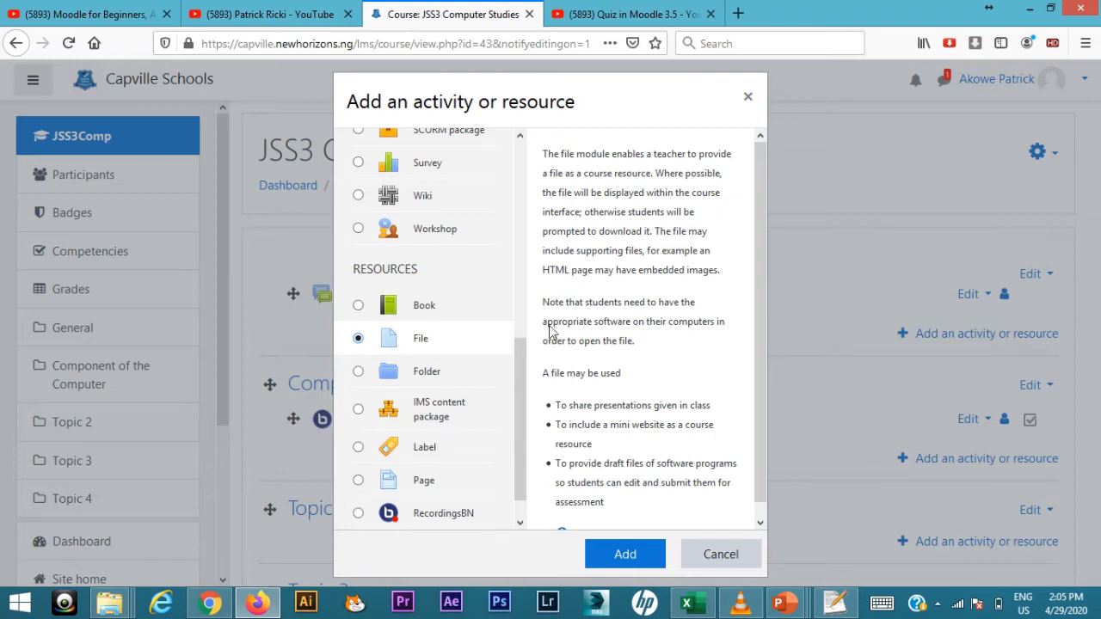
{"action": "left_click", "coordinate": [618, 555]}
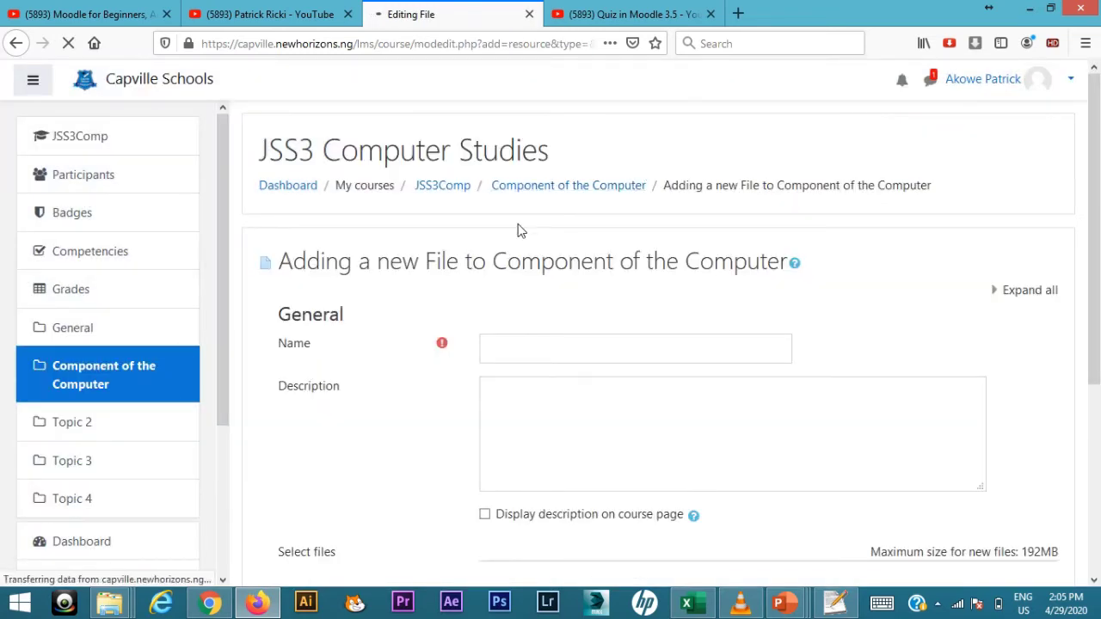
Step: Enter 'Board Summary' as the resource name, fixing the 'Summry' typo
{"action": "left_click", "coordinate": [521, 349]}
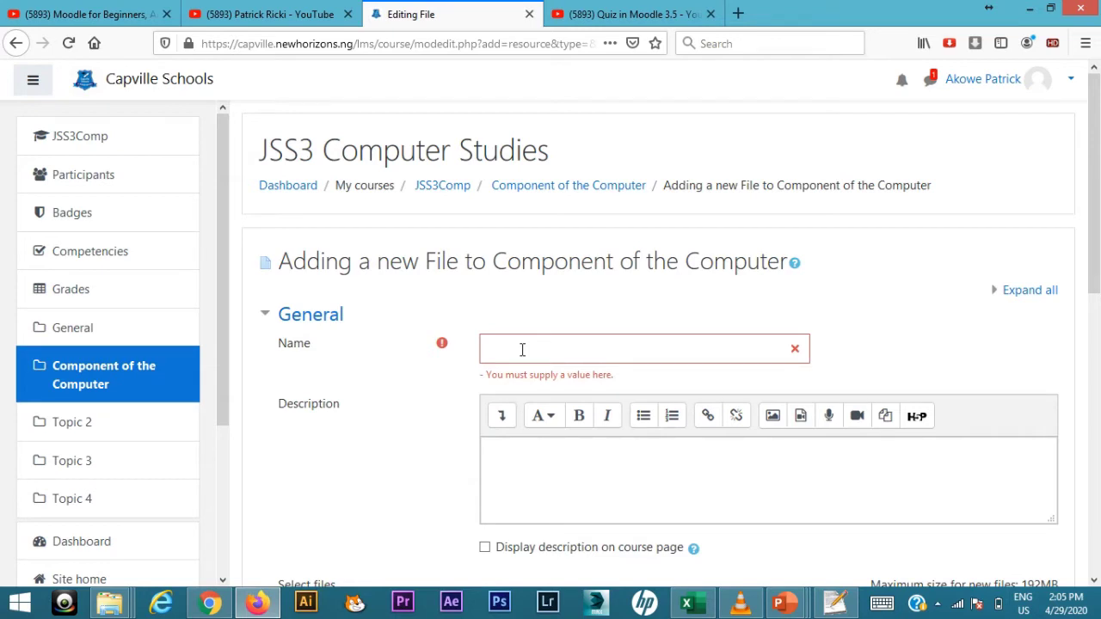
{"action": "left_click", "coordinate": [522, 349]}
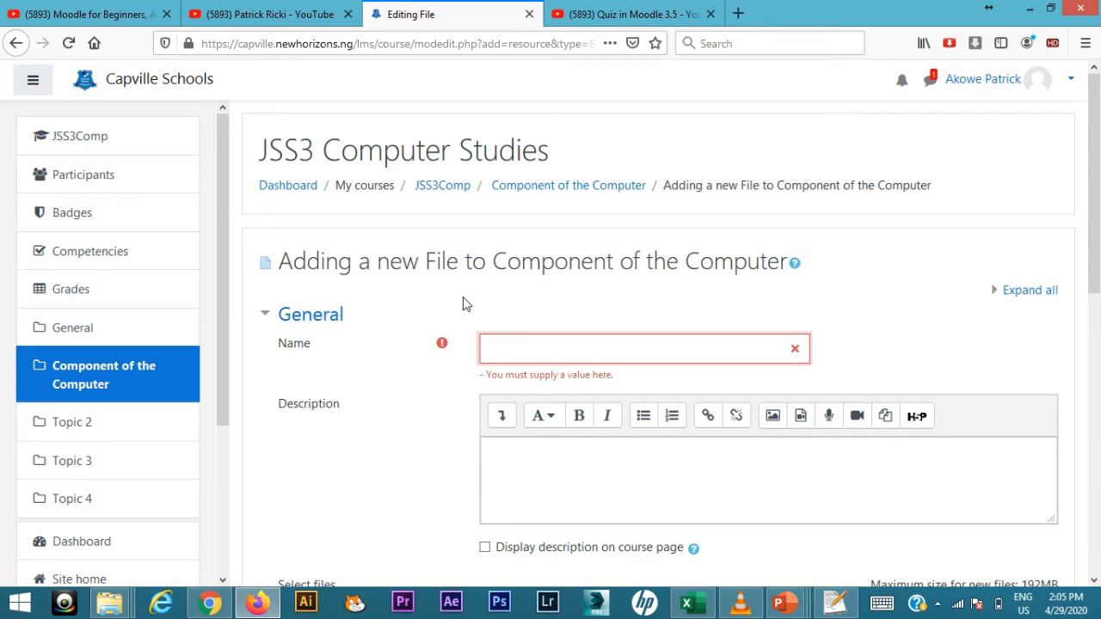
{"action": "type", "text": "Bo"}
{"action": "type", "text": "ard Summ"}
{"action": "type", "text": "ry"}
{"action": "key", "text": "BackSpace"}
{"action": "key", "text": "BackSpace"}
{"action": "type", "text": "ary"}
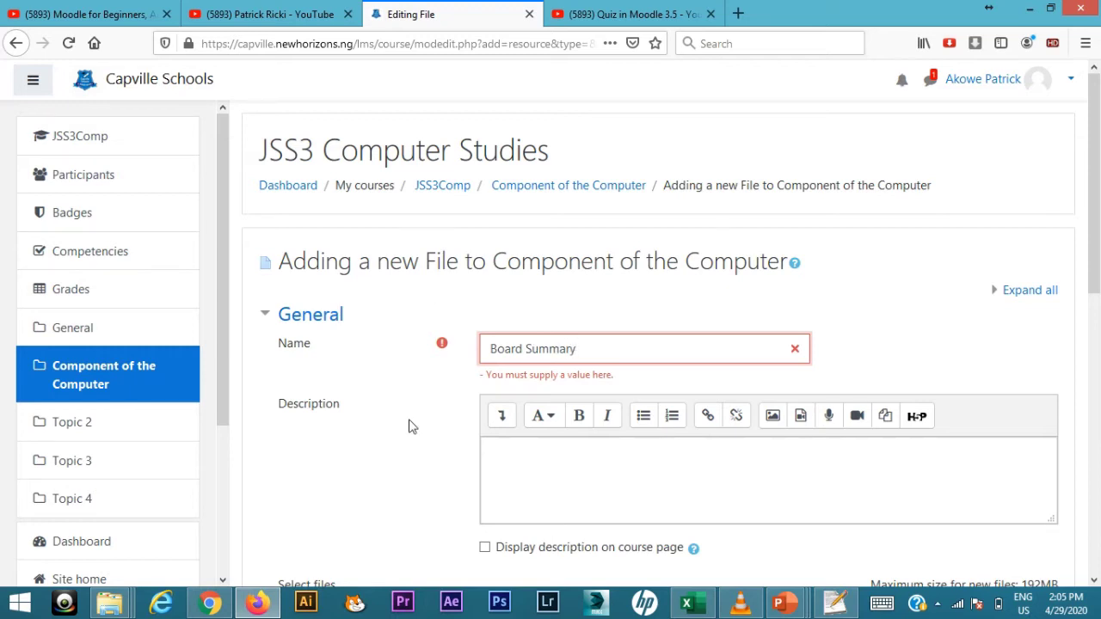
{"action": "left_click", "coordinate": [409, 427]}
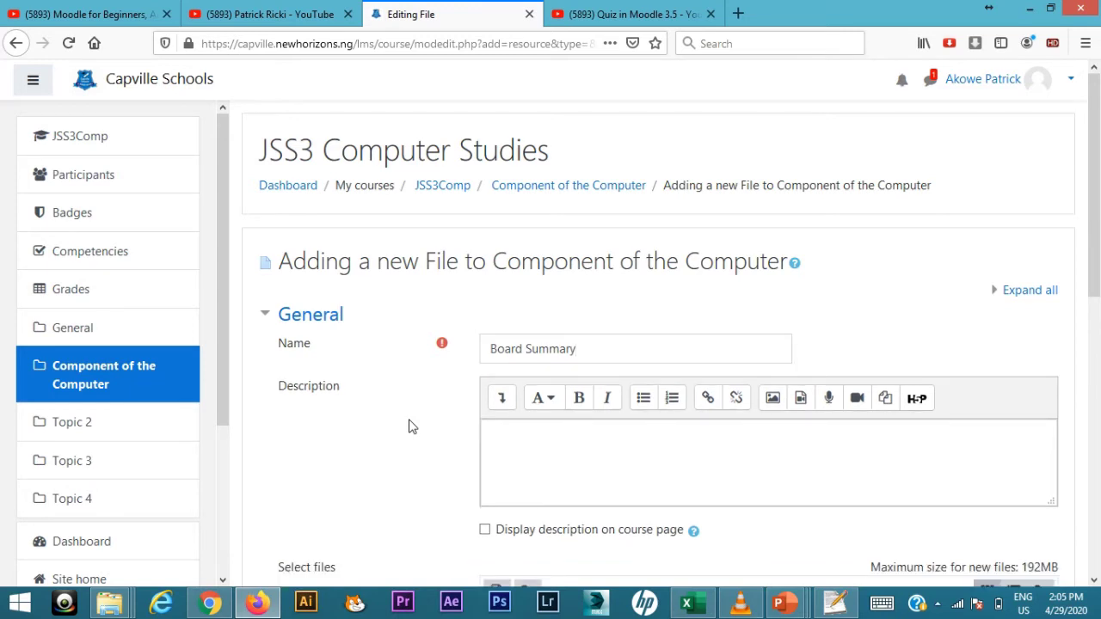
{"action": "scroll", "coordinate": [410, 426], "scroll_direction": "down", "scroll_amount": 3}
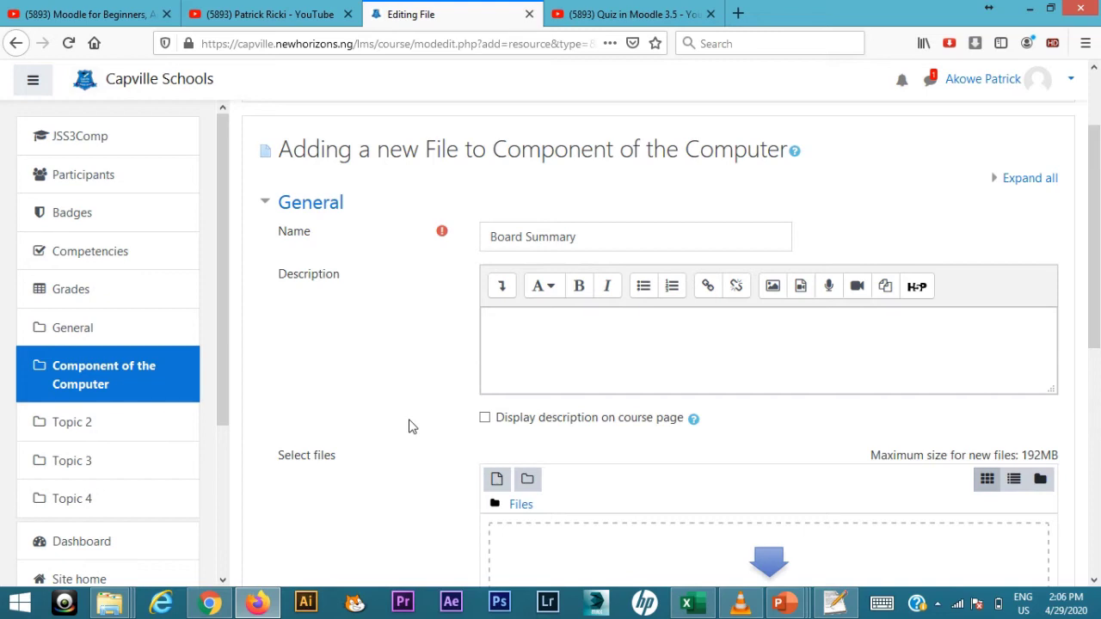
{"action": "scroll", "coordinate": [411, 426], "scroll_direction": "down", "scroll_amount": 3}
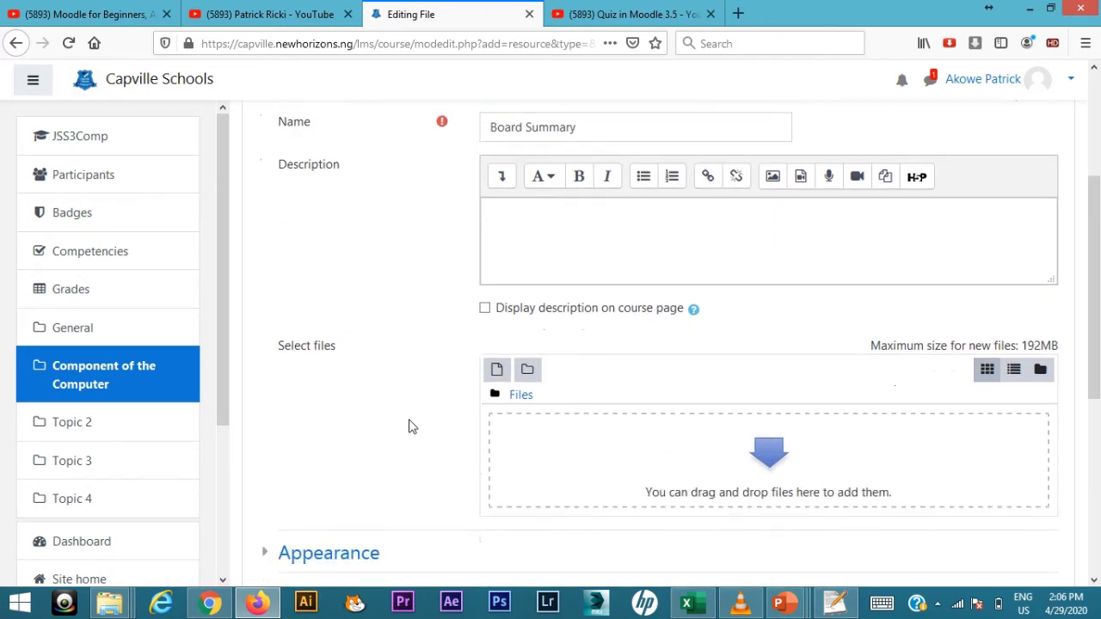
Step: Write the description 'Copy this to your note books' and enable Display description on course page
{"action": "left_click", "coordinate": [521, 211]}
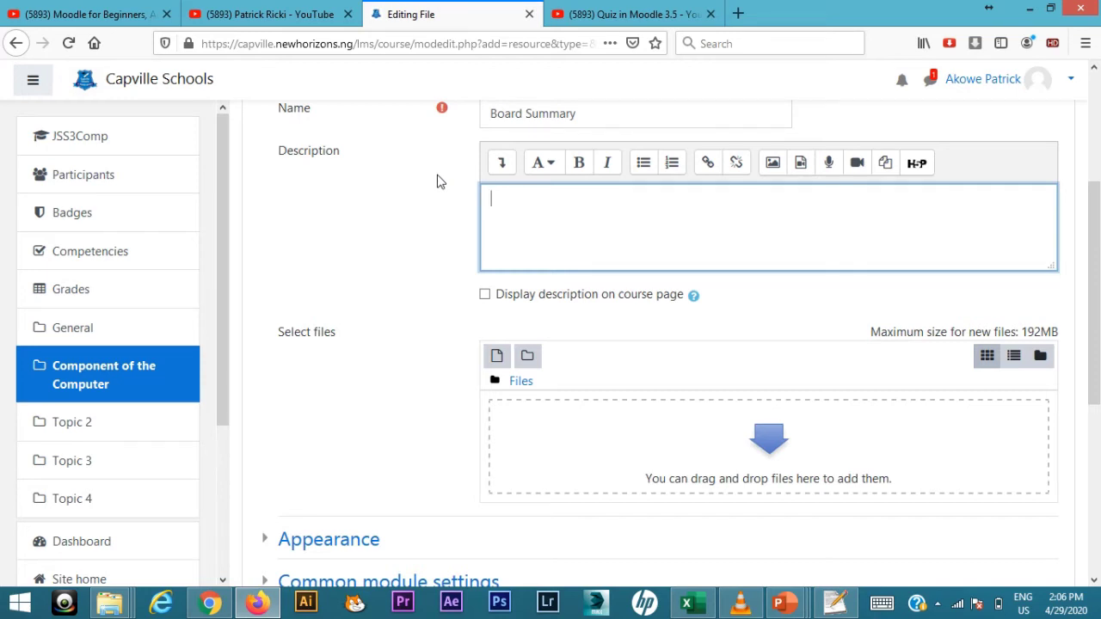
{"action": "type", "text": "Wr"}
{"action": "type", "text": "ite this"}
{"action": "key", "text": "ctrl+BackSpace"}
{"action": "key", "text": "ctrl+BackSpace"}
{"action": "type", "text": "Cop"}
{"action": "type", "text": "y this to yo"}
{"action": "type", "text": "ur note "}
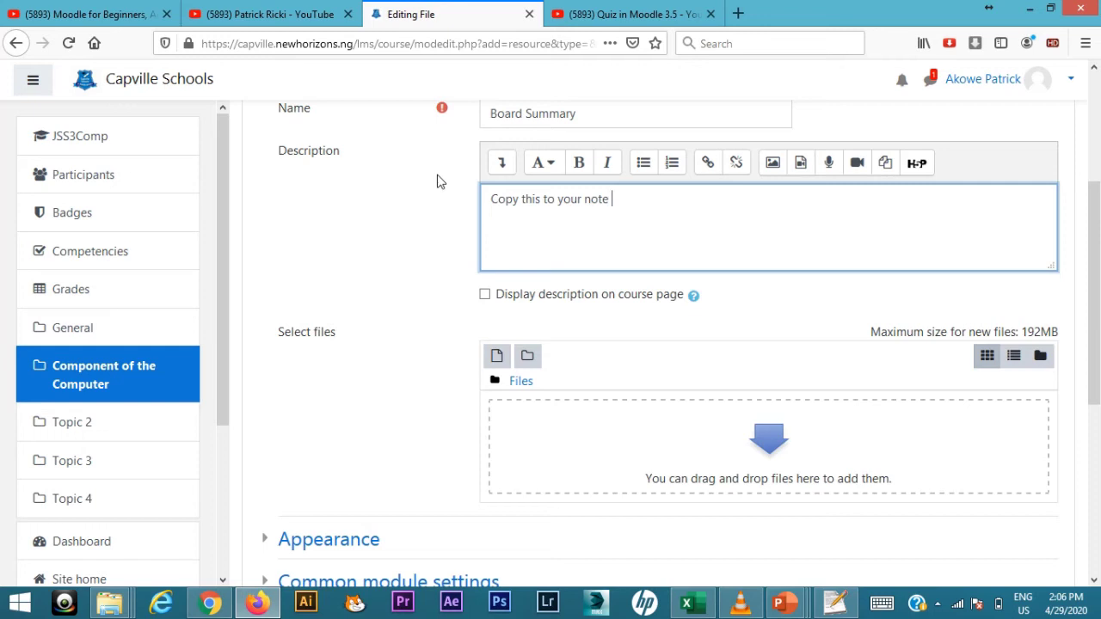
{"action": "type", "text": "books"}
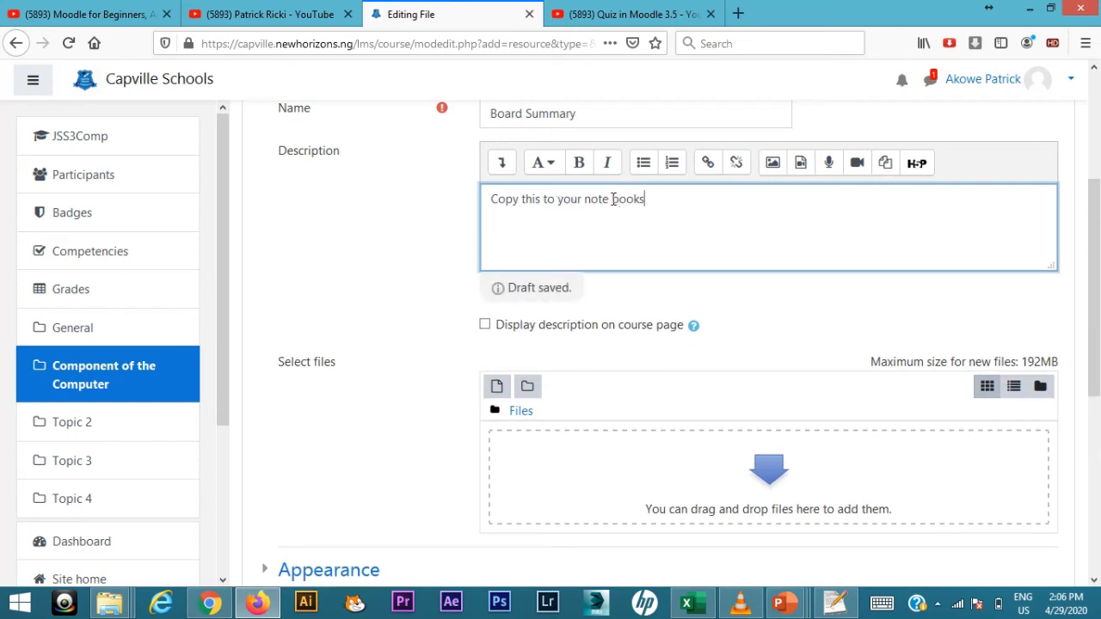
{"action": "left_click", "coordinate": [419, 249]}
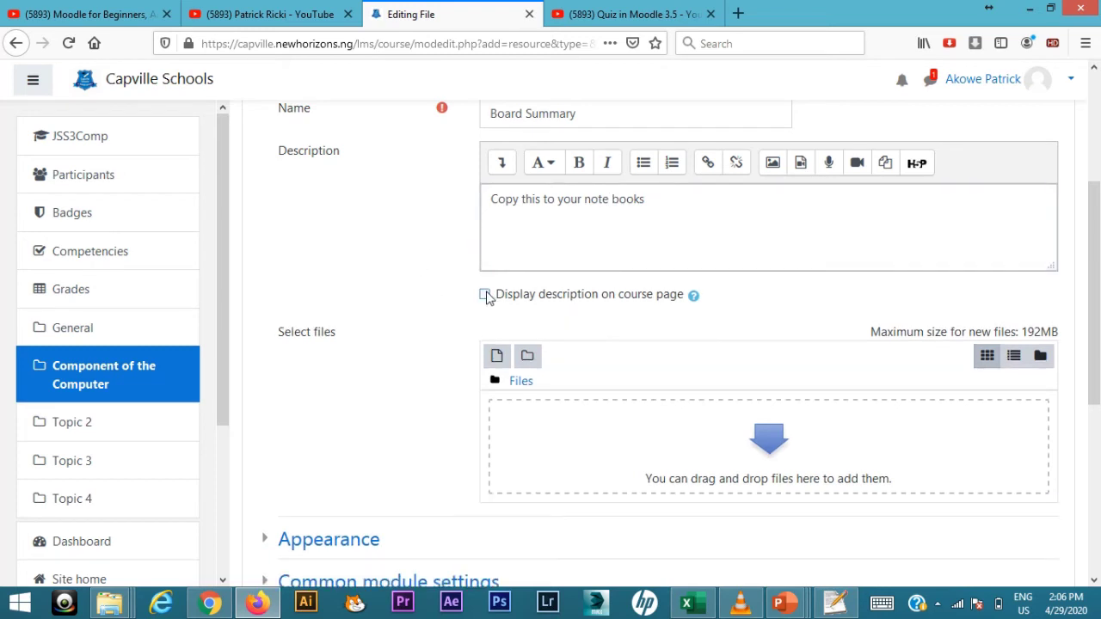
{"action": "left_click", "coordinate": [485, 294]}
Step: Upload networking.docx from the computer as the resource's file
{"action": "left_click", "coordinate": [494, 360]}
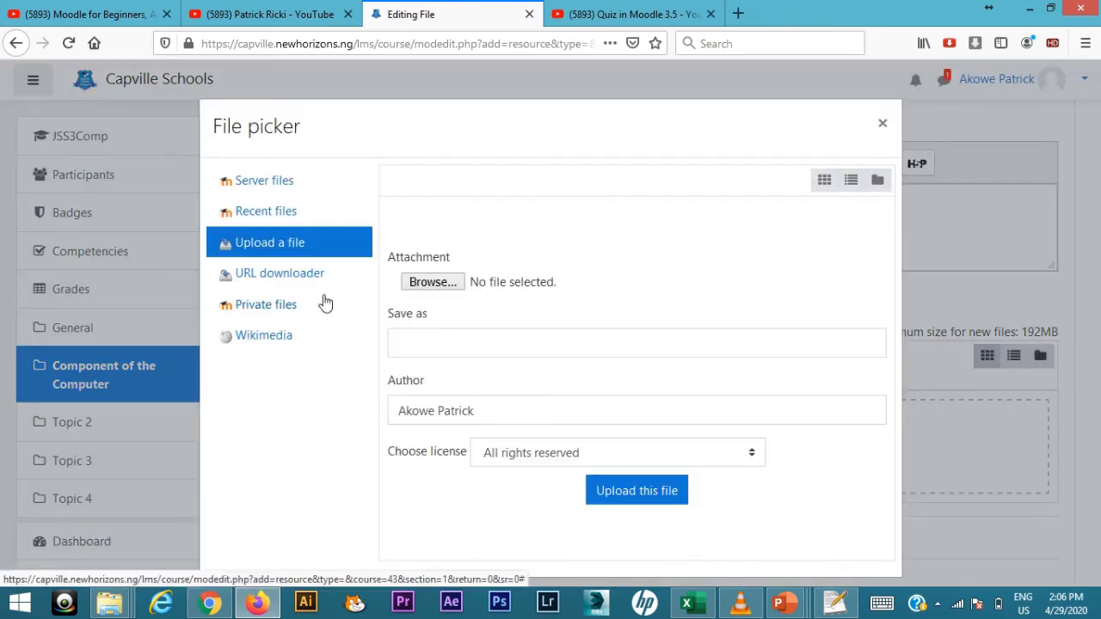
{"action": "left_click", "coordinate": [430, 282]}
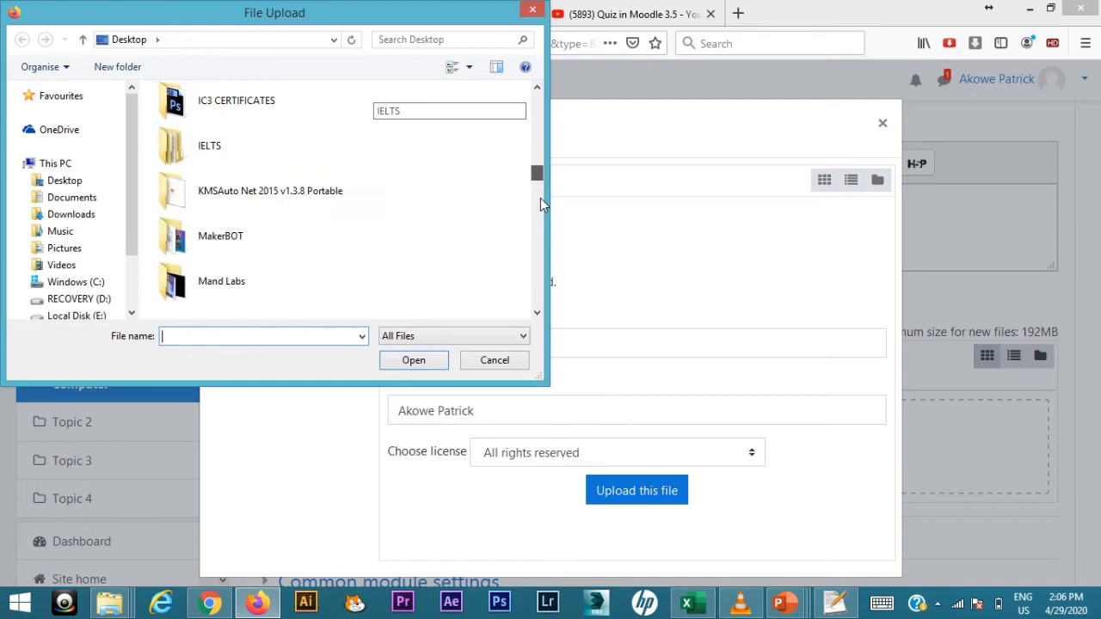
{"action": "left_click_drag", "start_coordinate": [540, 103], "coordinate": [538, 277]}
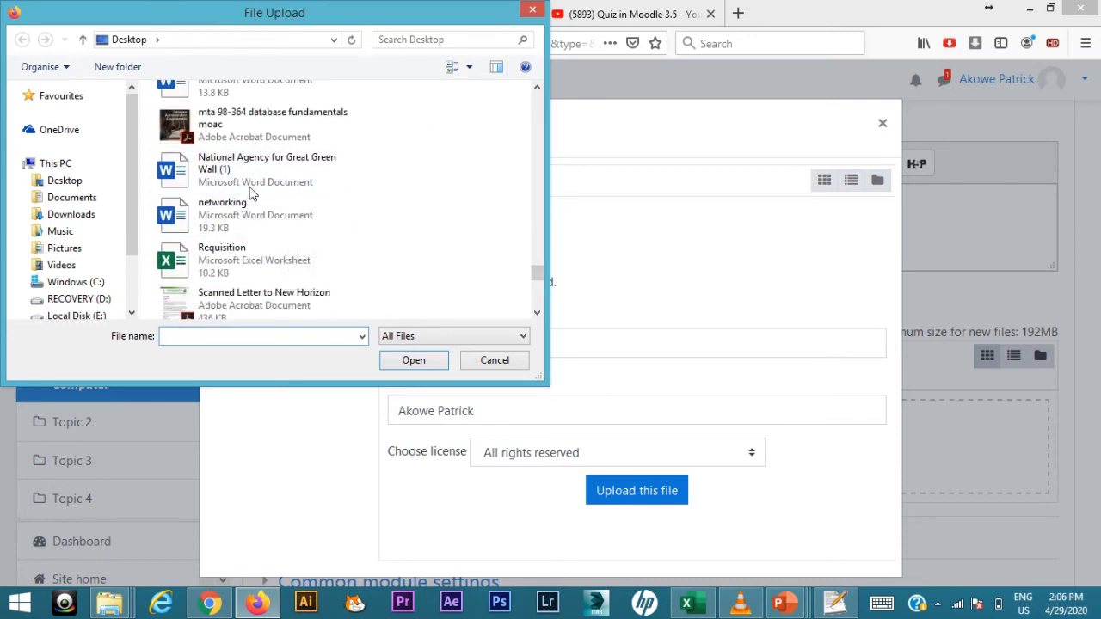
{"action": "left_click", "coordinate": [247, 220]}
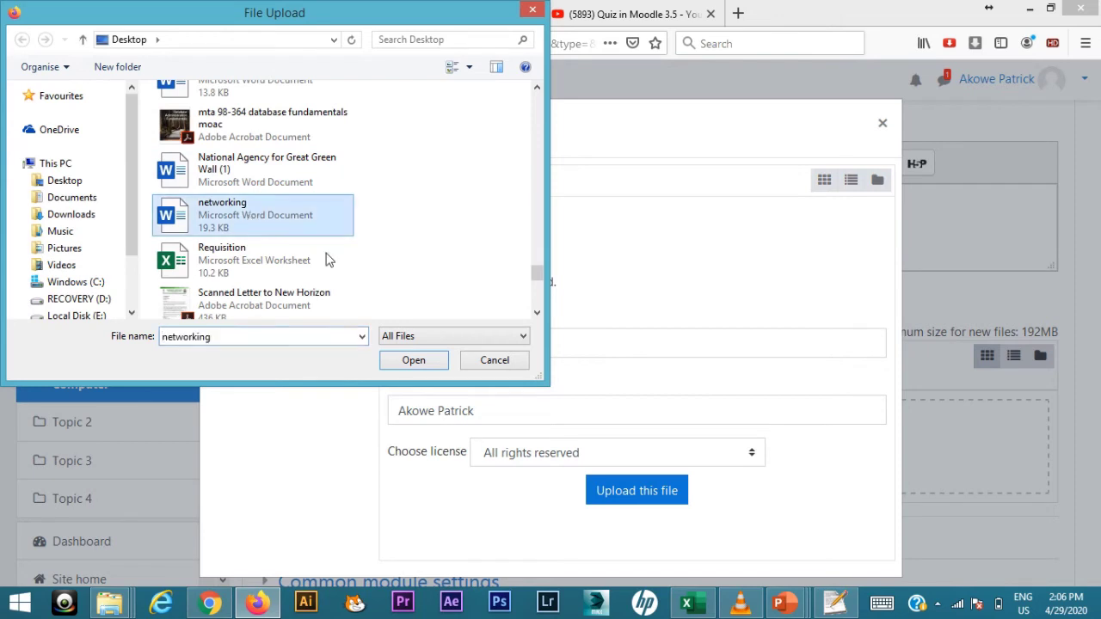
{"action": "left_click", "coordinate": [412, 361]}
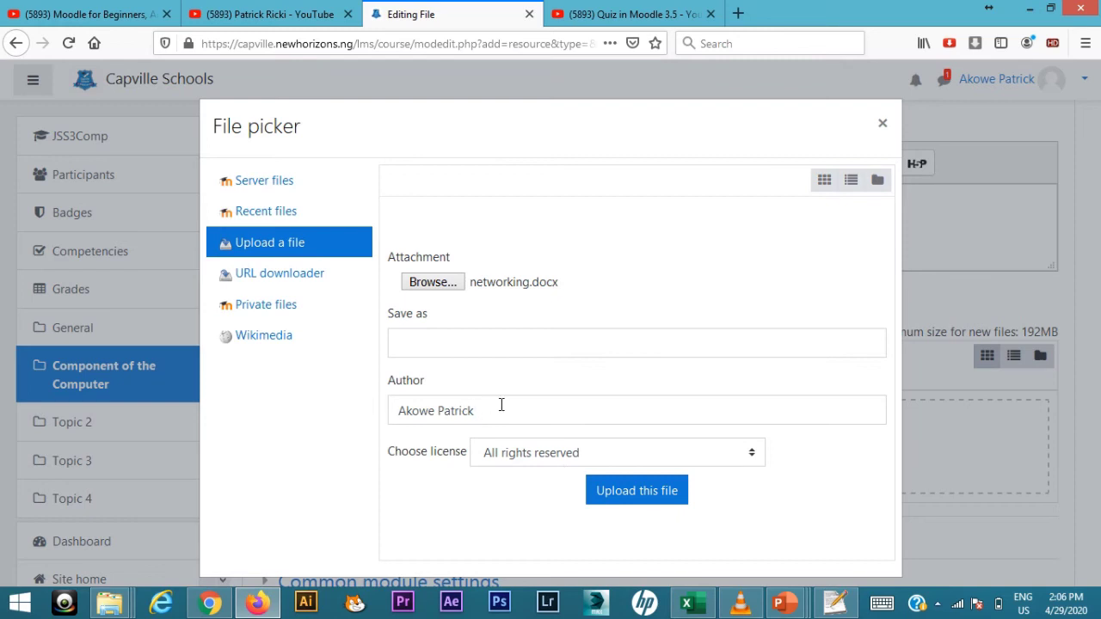
{"action": "left_click", "coordinate": [623, 490]}
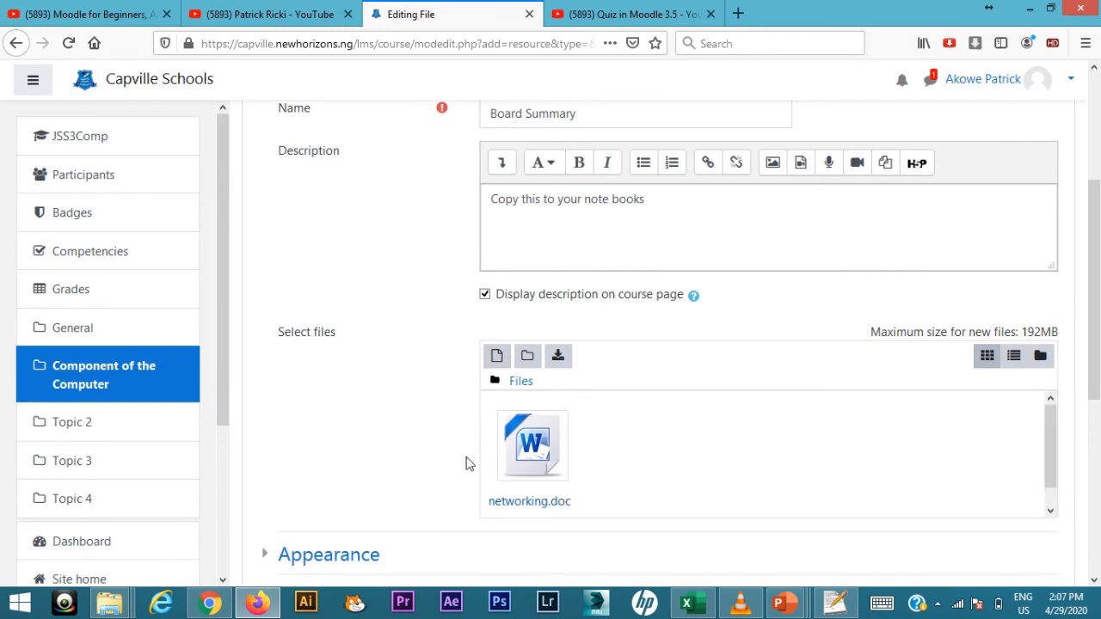
Step: Save the Board Summary resource and return to the course page
{"action": "scroll", "coordinate": [445, 460], "scroll_direction": "down", "scroll_amount": 3}
{"action": "scroll", "coordinate": [445, 459], "scroll_direction": "down", "scroll_amount": 2}
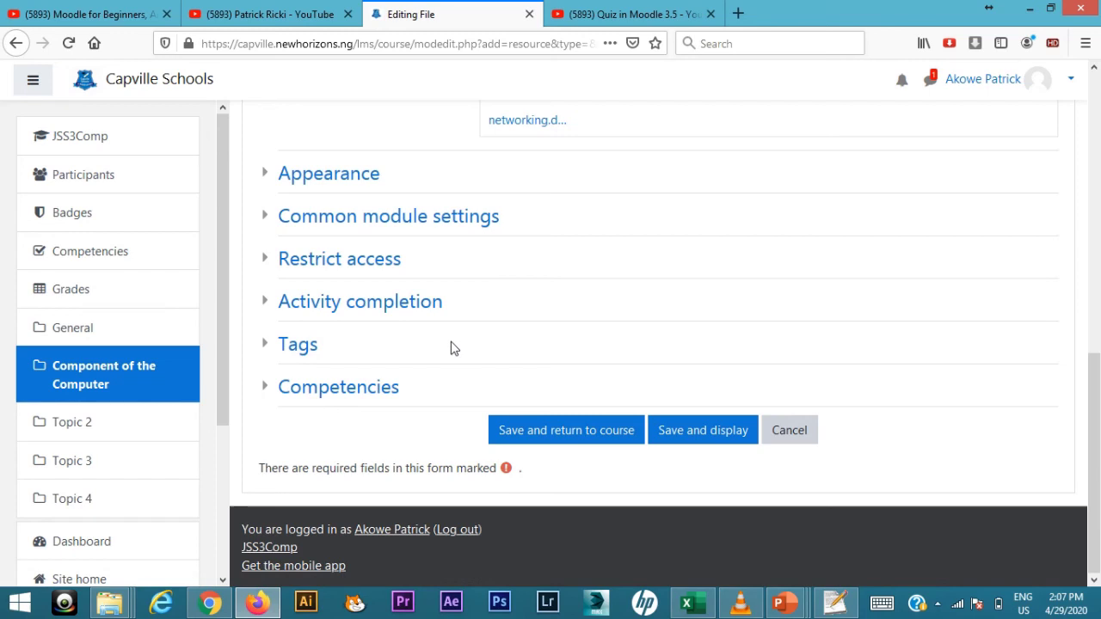
{"action": "left_click", "coordinate": [267, 260]}
{"action": "left_click", "coordinate": [267, 261]}
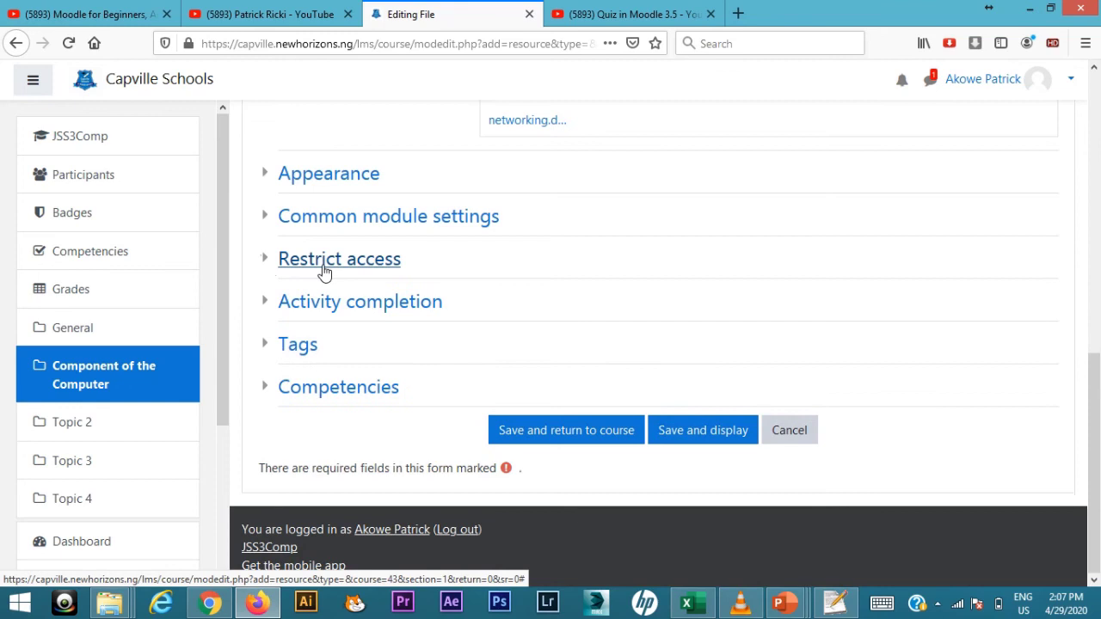
{"action": "left_click", "coordinate": [532, 425]}
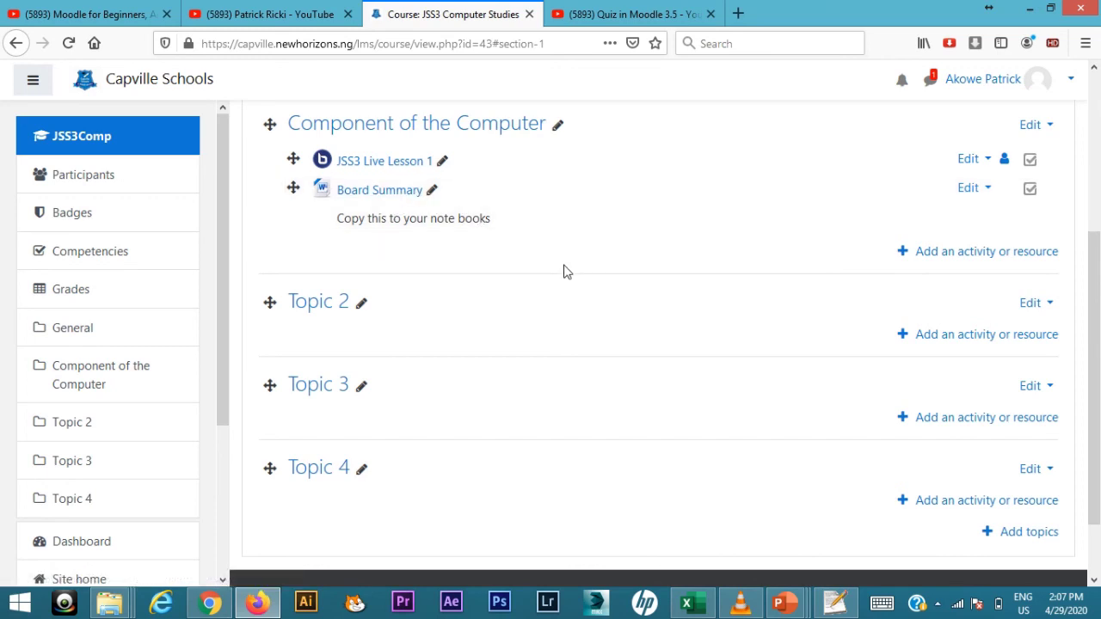
Step: Turn editing off for the course via the gear menu
{"action": "scroll", "coordinate": [564, 271], "scroll_direction": "up", "scroll_amount": 3}
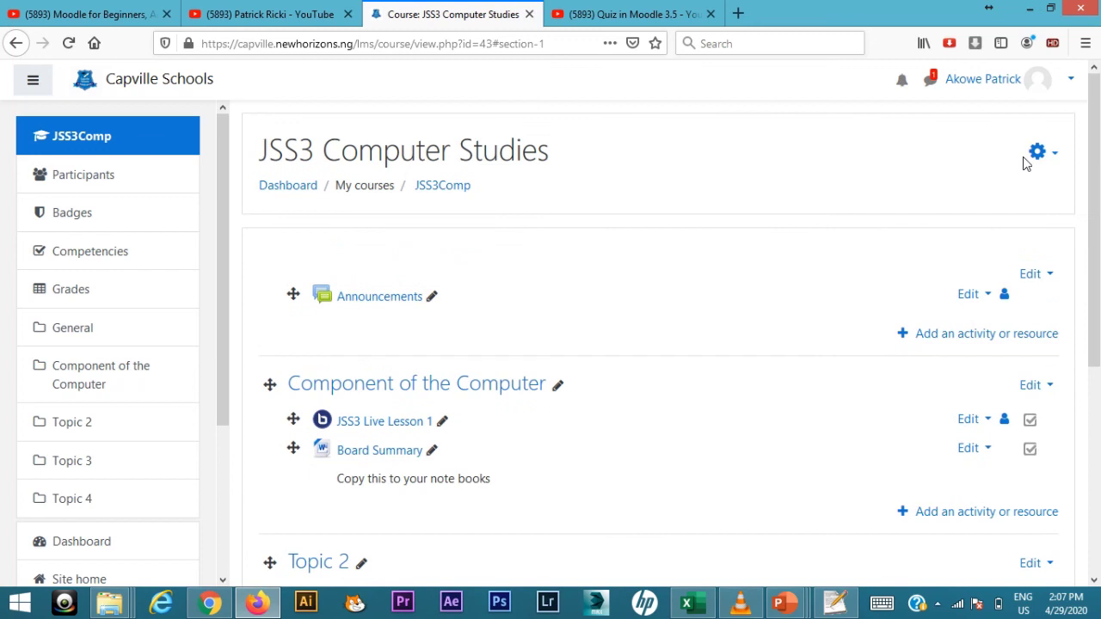
{"action": "left_click", "coordinate": [1040, 153]}
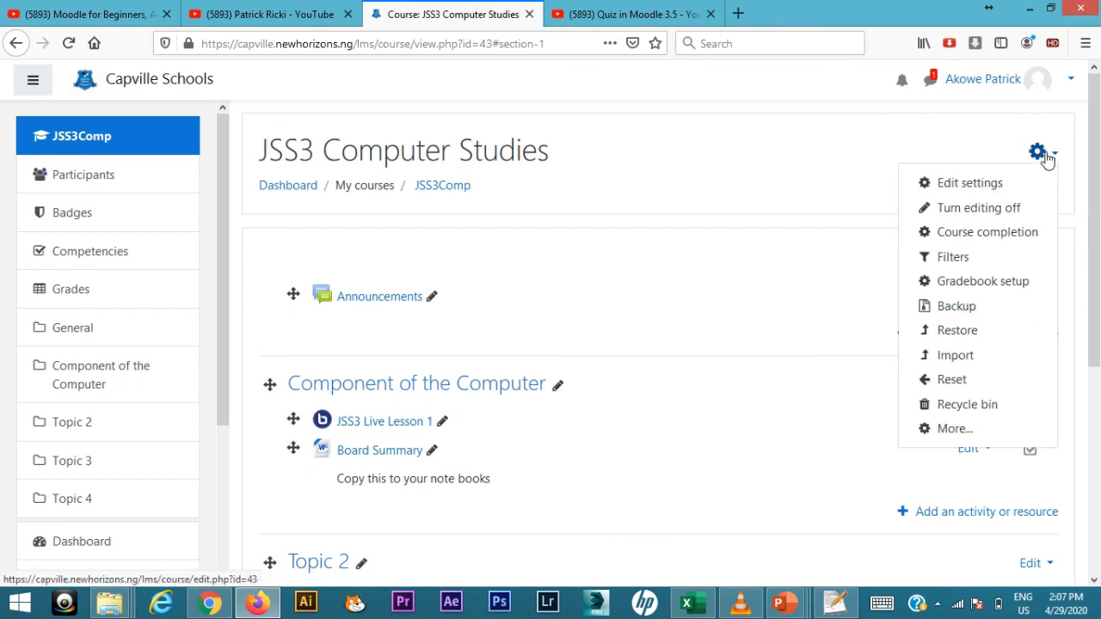
{"action": "left_click", "coordinate": [993, 209]}
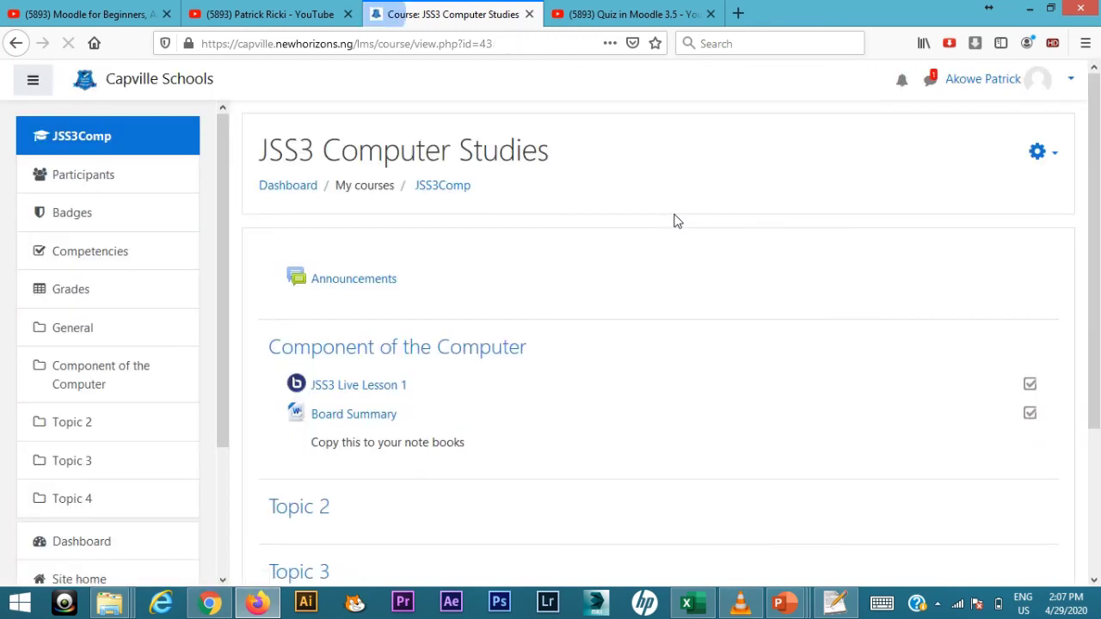